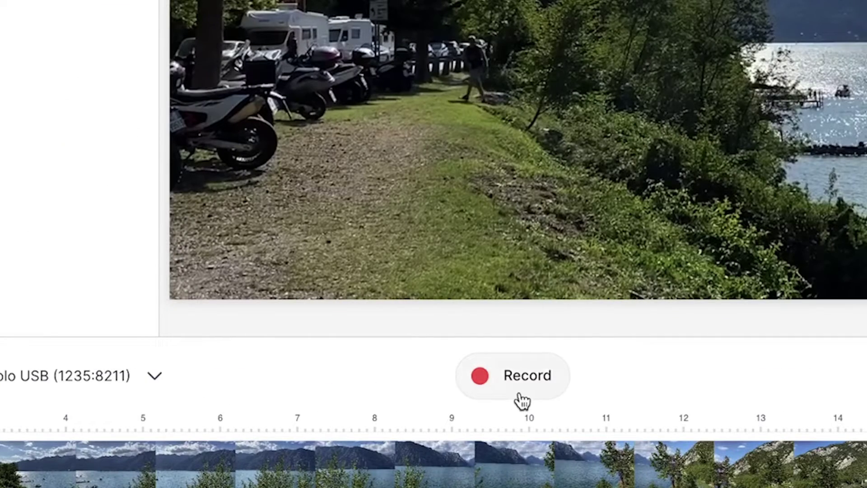
# Preview the Voiceover and Text to Speech features before starting a new project.
pyautogui.click(523, 380)
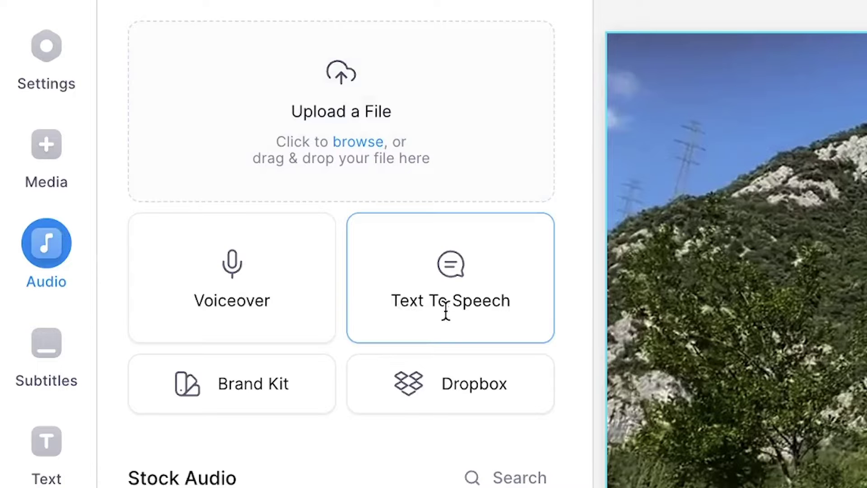
pyautogui.click(446, 311)
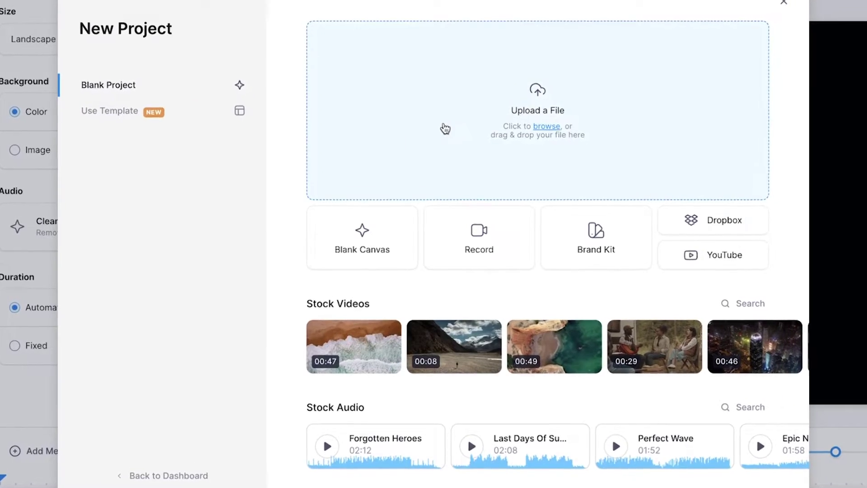
# Upload IMG_1377.MOV into a new project and play the clip.
pyautogui.click(444, 130)
pyautogui.click(317, 191)
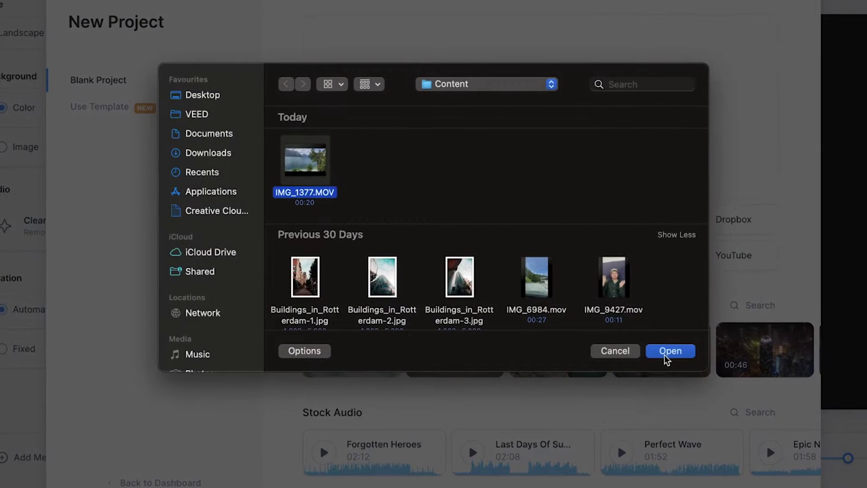
pyautogui.click(670, 350)
pyautogui.press('space')
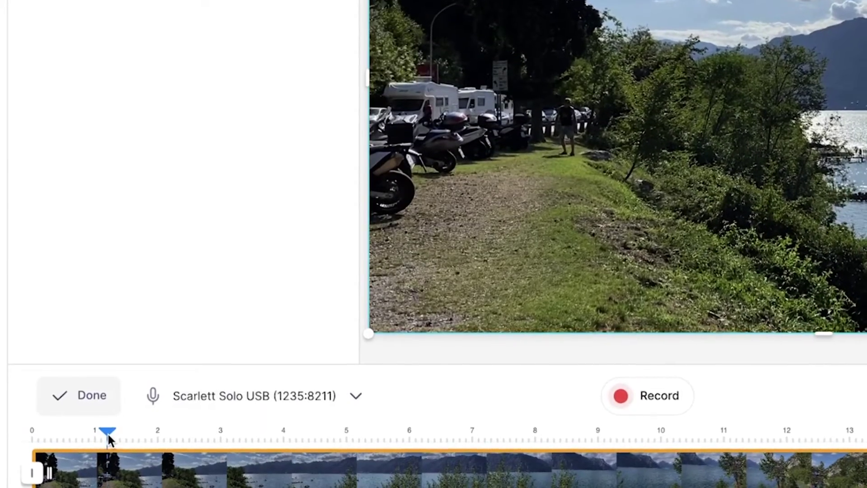
# Move the playhead to about 1.8 seconds and record the voiceover there.
pyautogui.moveTo(107, 432); pyautogui.dragTo(139, 431)
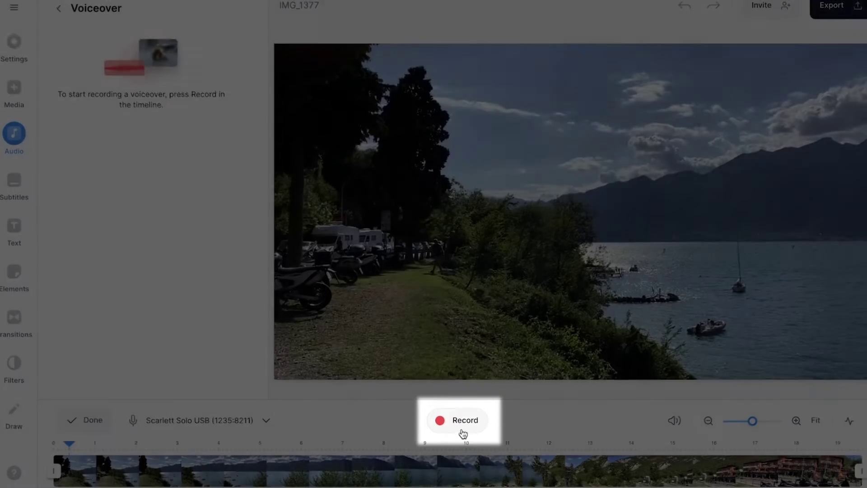
pyautogui.click(462, 420)
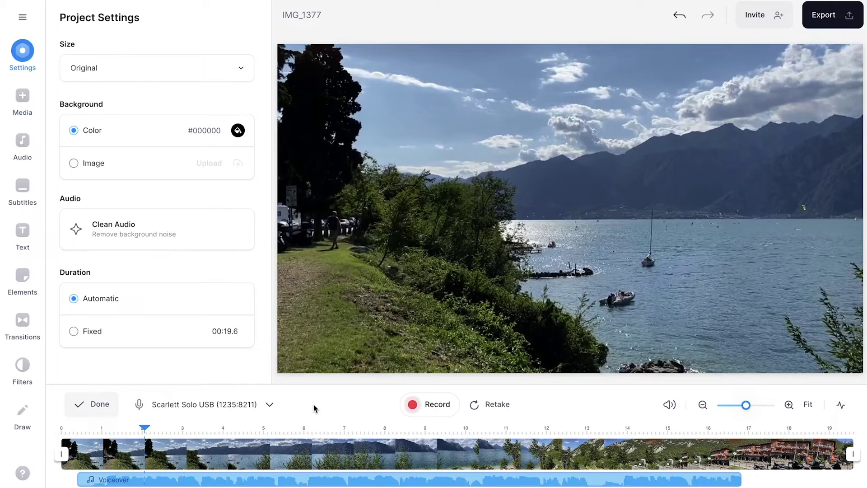
# Select the lakeside video track to bring up its Edit Video settings.
pyautogui.click(257, 480)
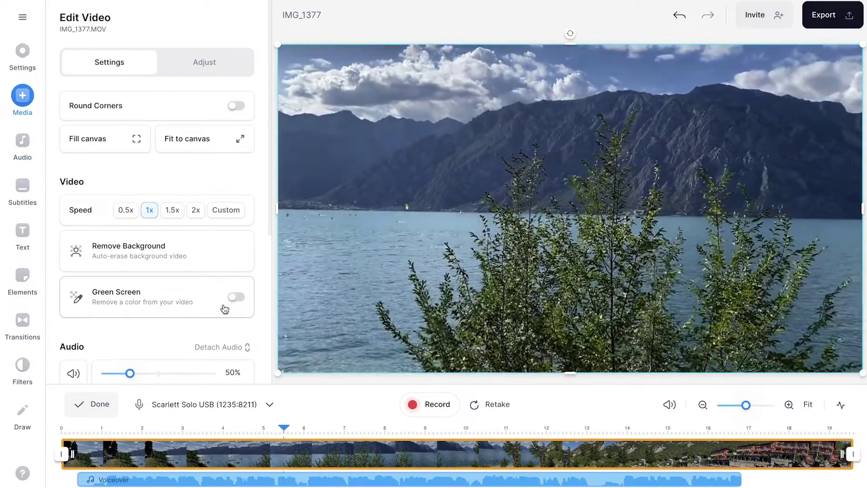
pyautogui.scroll(-1, 226, 309)
pyautogui.moveTo(129, 336); pyautogui.dragTo(120, 338)
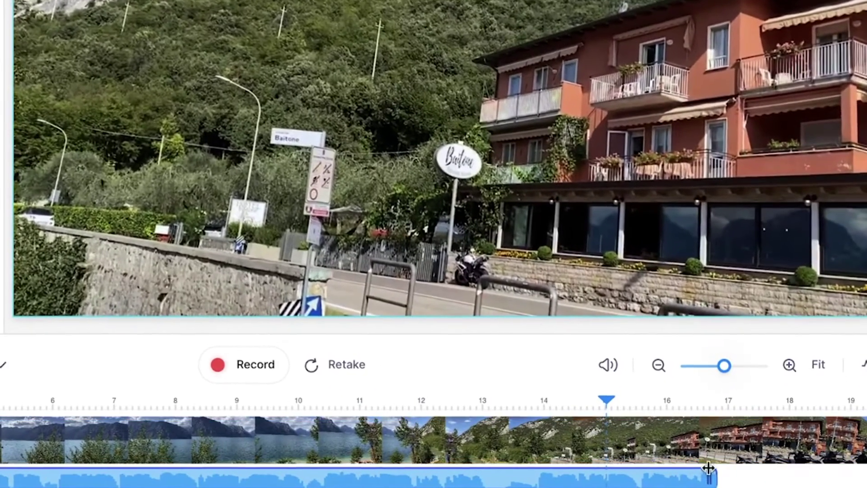
# Trim the voiceover to end at 16.6 s, record a second take, and open its actions.
pyautogui.moveTo(741, 479); pyautogui.dragTo(735, 480)
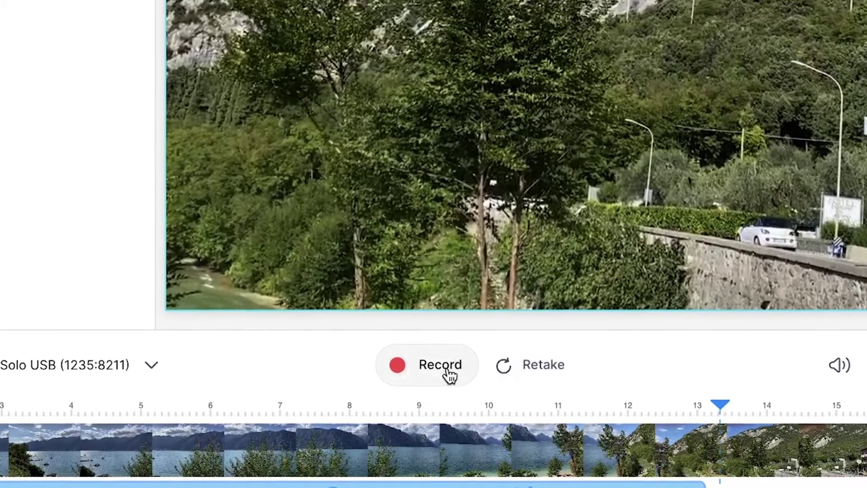
pyautogui.click(441, 366)
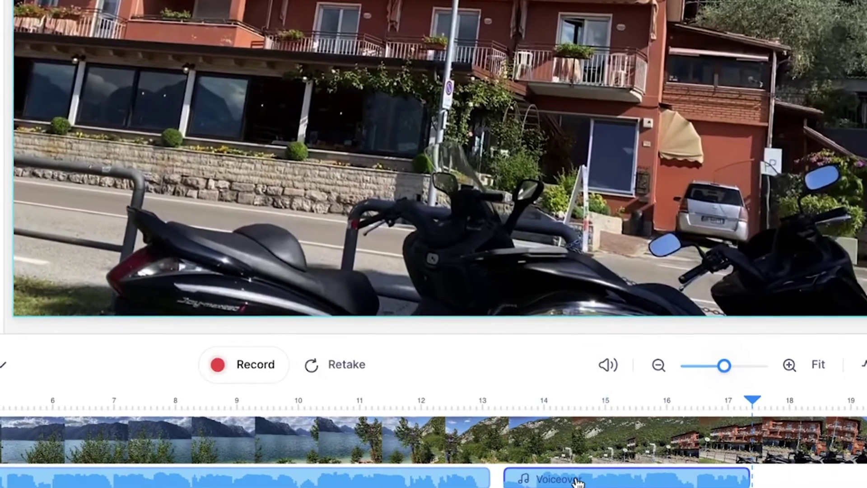
pyautogui.rightClick(577, 480)
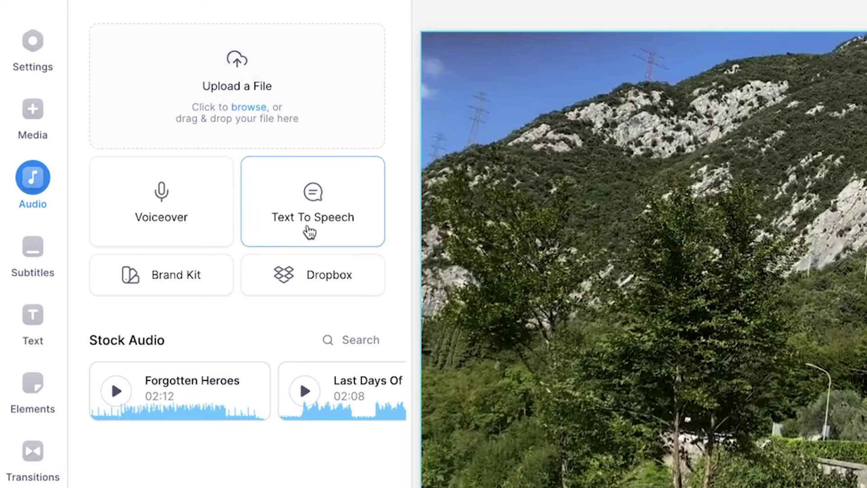
# Preview 'Lake Garda in Italy is amazing!' in Text To Speech with English (US).
pyautogui.click(309, 232)
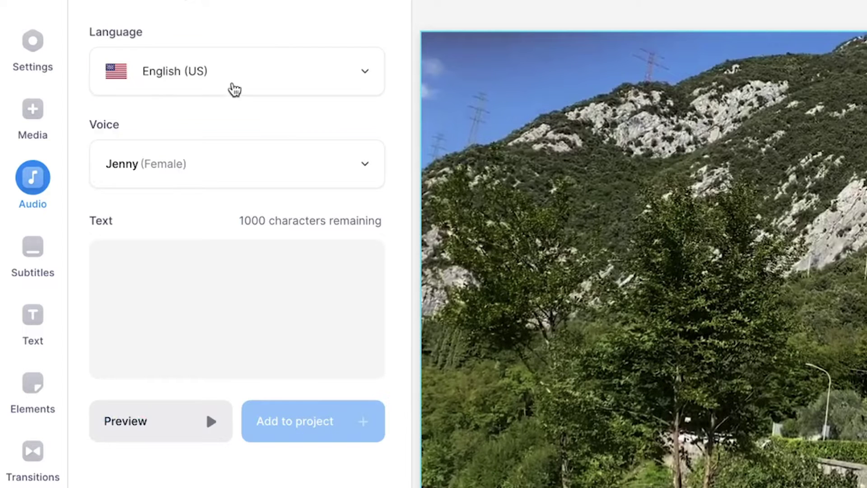
pyautogui.click(218, 71)
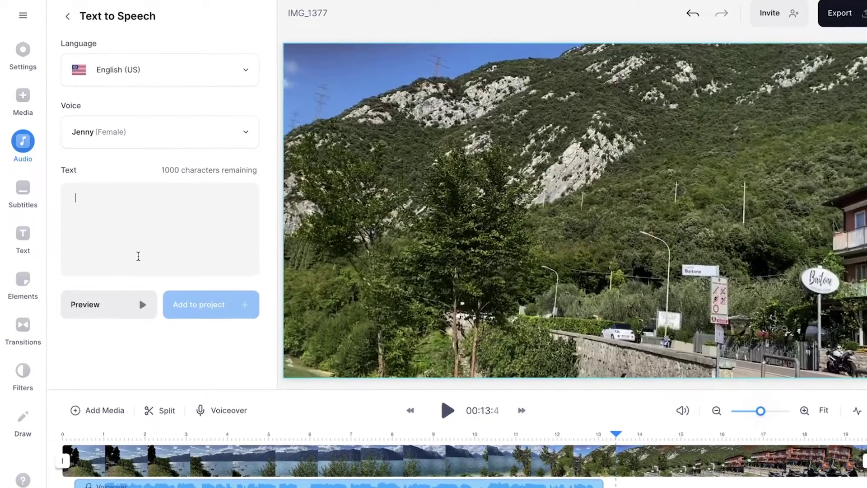
pyautogui.write('Lake Garda in Italy is amazing!')
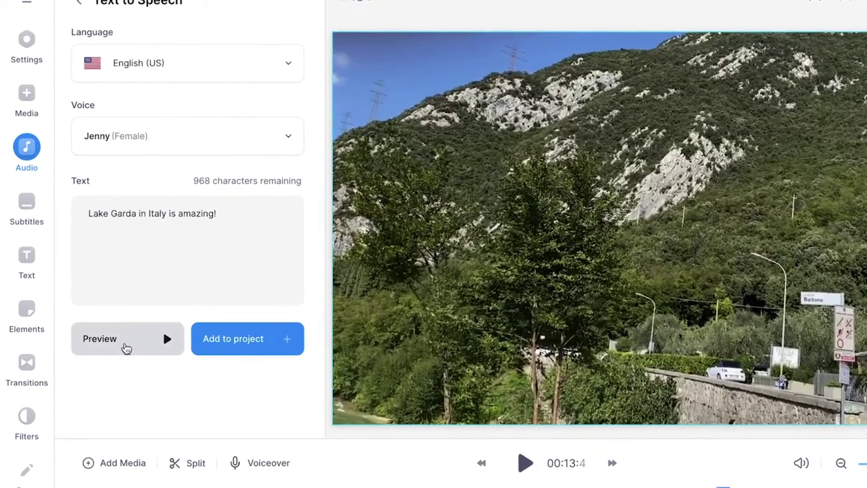
pyautogui.click(126, 348)
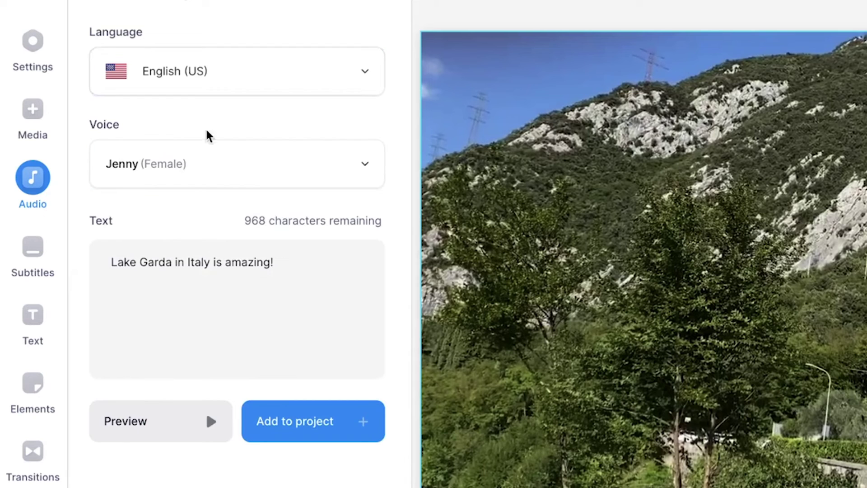
# Switch the speech voice to Christopher (Male) and preview the sentence.
pyautogui.click(207, 164)
pyautogui.scroll(-2, 247, 316)
pyautogui.scroll(-2, 246, 316)
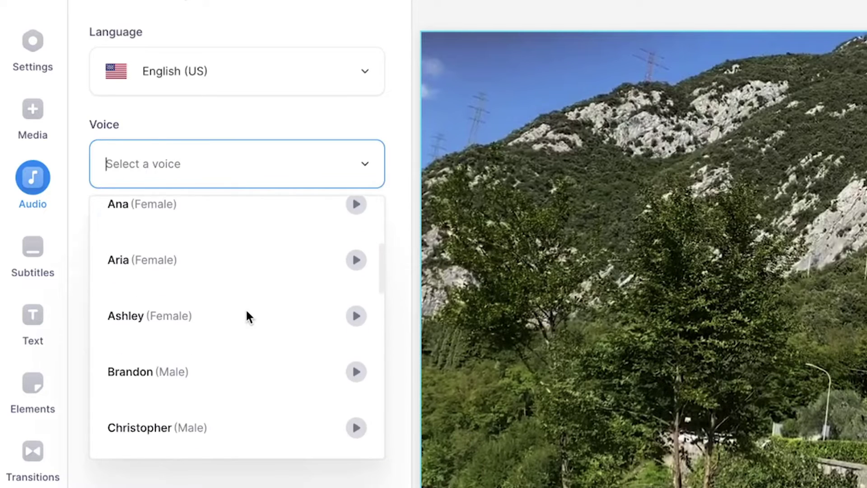
pyautogui.scroll(-2, 247, 317)
pyautogui.click(232, 268)
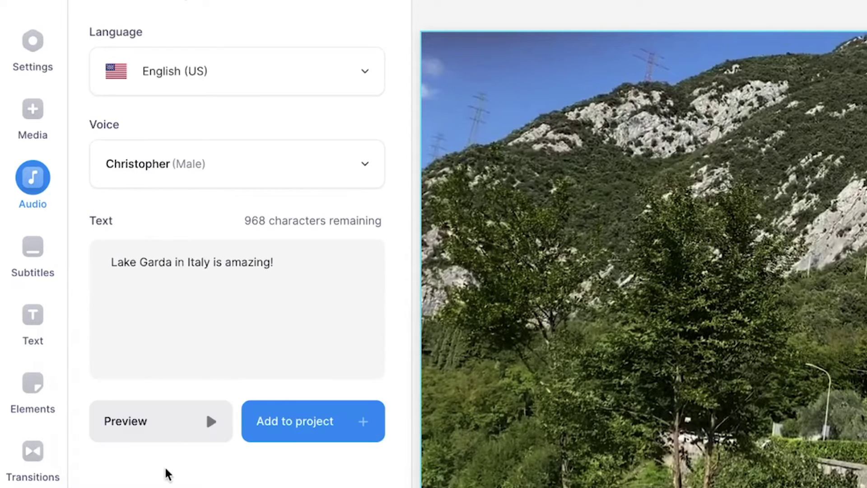
pyautogui.click(177, 431)
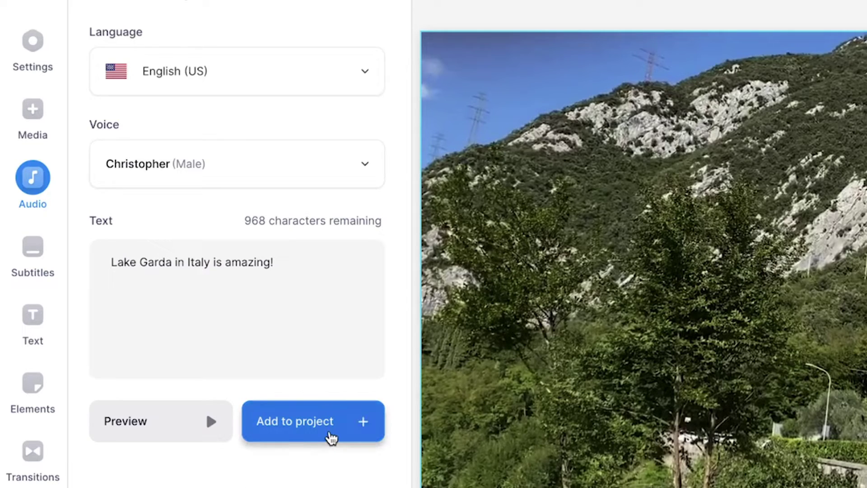
# Add the spoken Lake Garda sentence to the timeline and play it back.
pyautogui.click(313, 421)
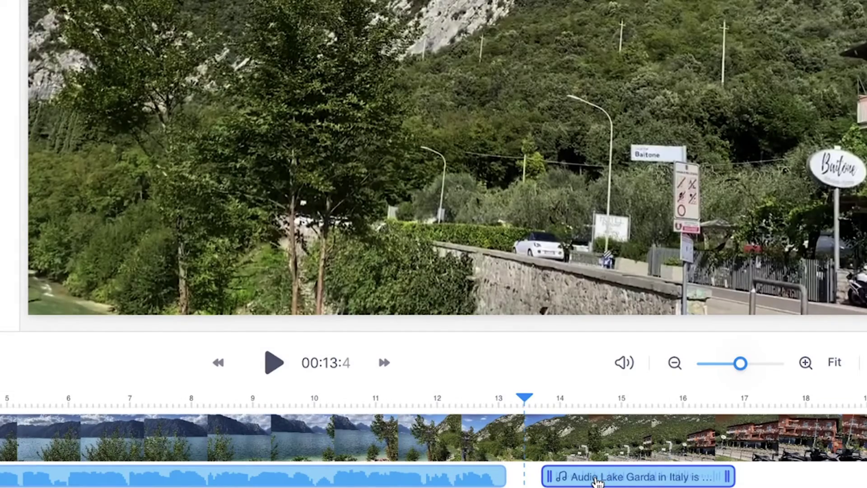
pyautogui.press('space')
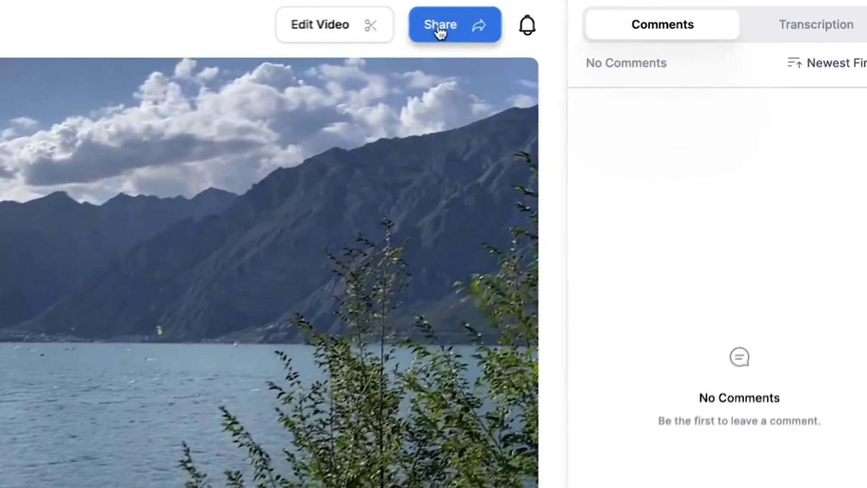
# Review the video's sharing settings, where anyone with the link can view, then close them.
pyautogui.click(572, 16)
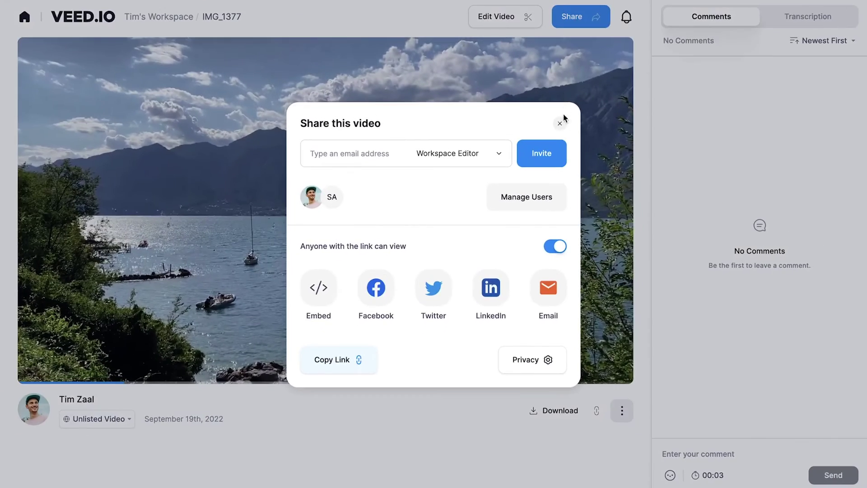
pyautogui.click(562, 122)
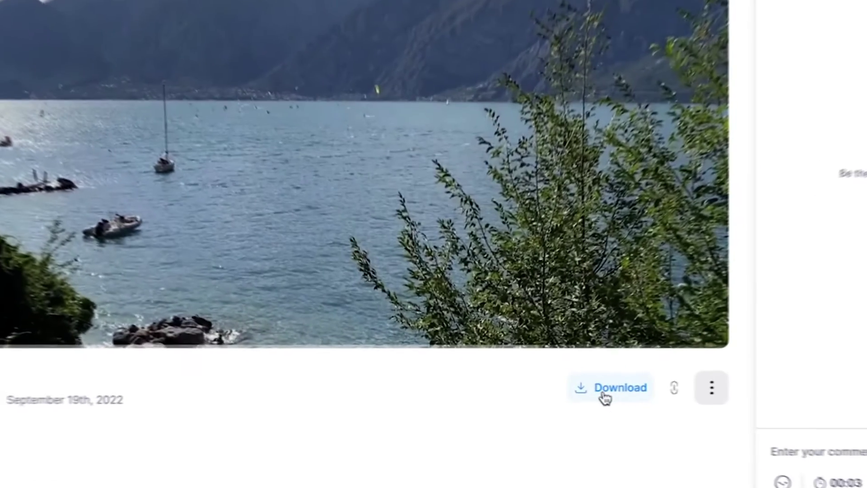